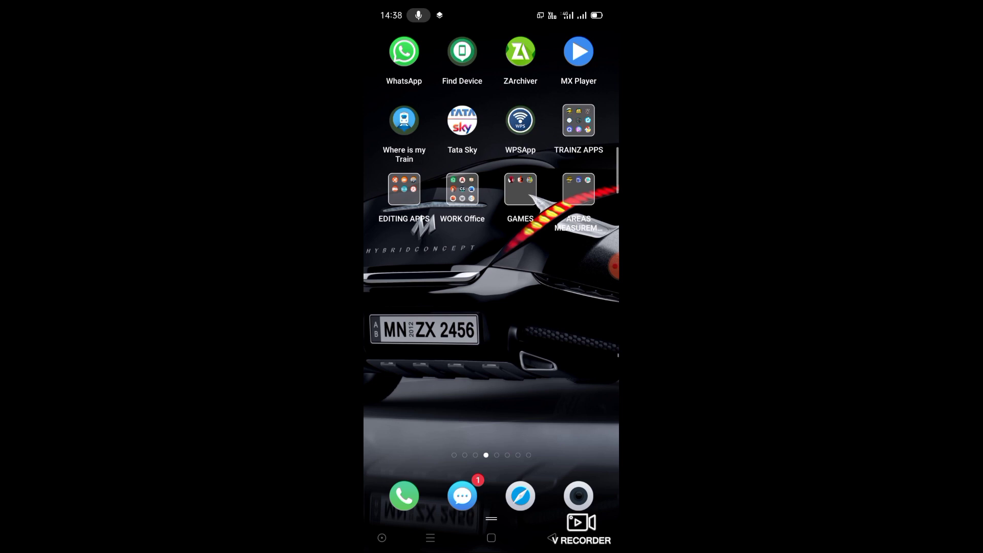
Launch ZArchiver and locate RATNACHAL SUPERFAST EXPRESS ACTIVITY.7z in internal storage
left_click(462, 199)
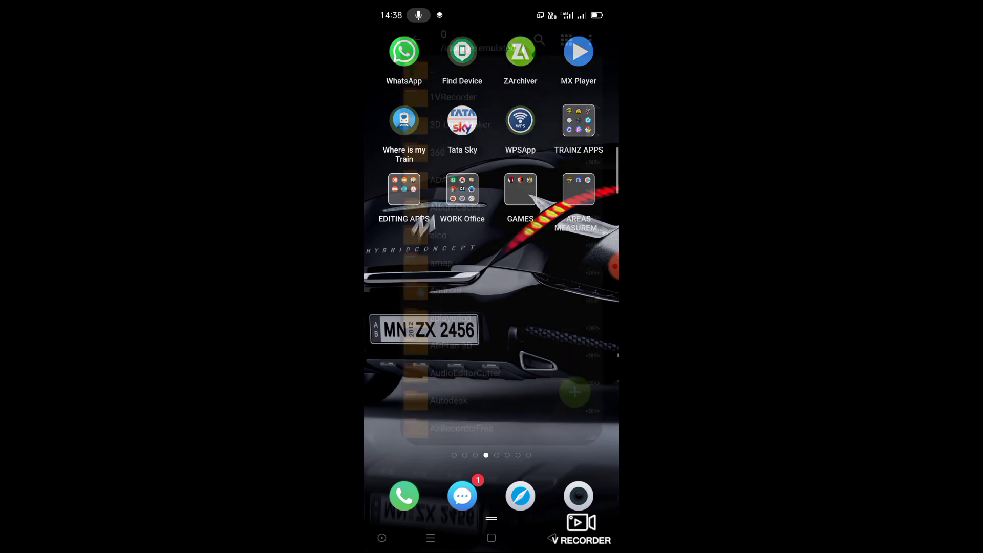
scroll(491, 308, "down", 10)
scroll(491, 308, "down", 5)
scroll(492, 307, "down", 5)
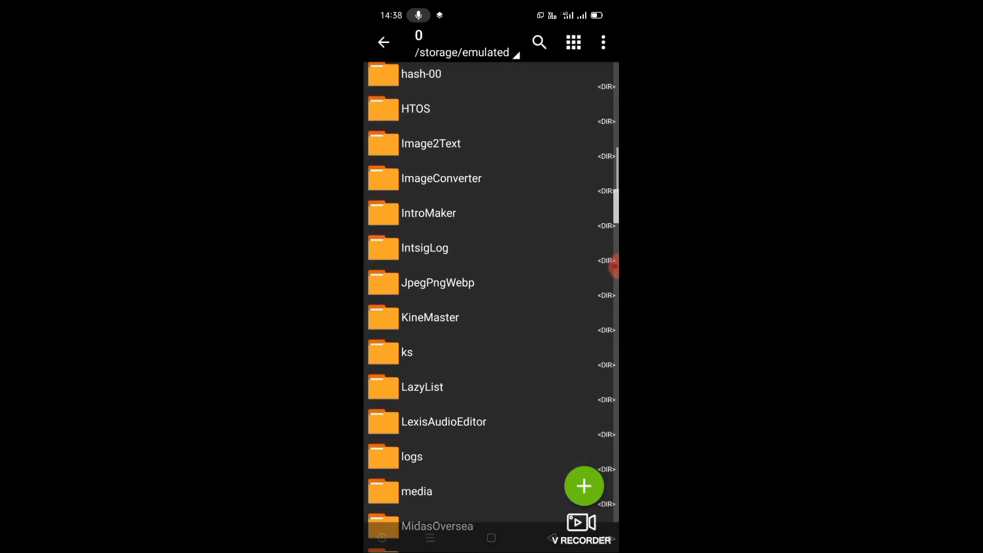
scroll(492, 307, "down", 5)
scroll(492, 307, "down", 5)
scroll(492, 307, "down", 5)
scroll(491, 308, "down", 5)
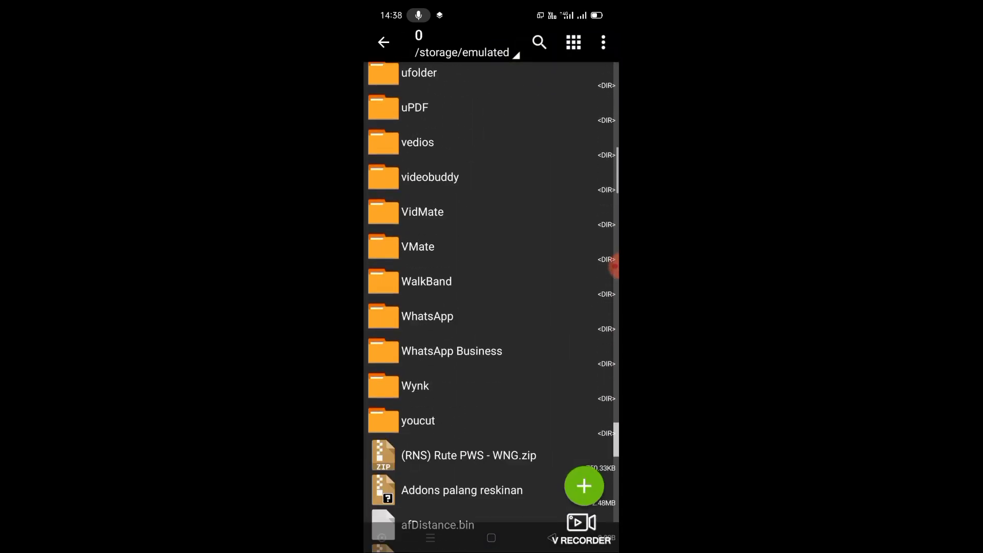
scroll(491, 308, "down", 3)
scroll(493, 308, "down", 3)
scroll(492, 308, "down", 3)
scroll(492, 307, "down", 3)
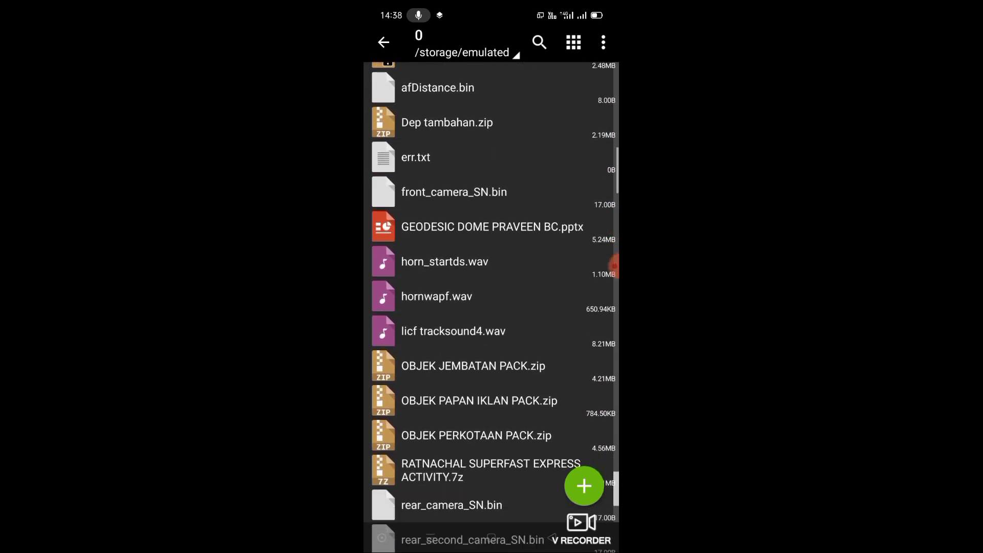
scroll(492, 308, "down", 3)
scroll(491, 307, "down", 2)
left_click(611, 268)
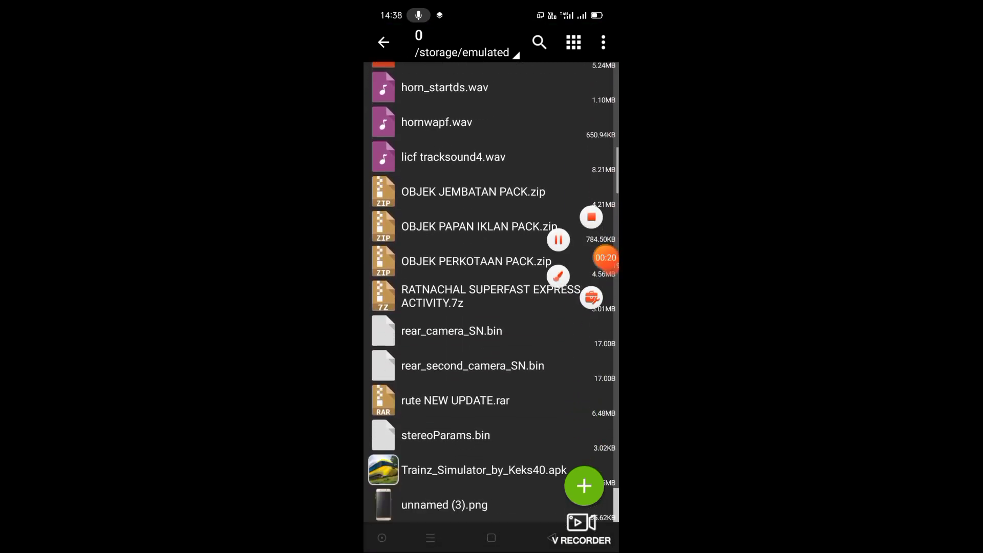
left_click(559, 275)
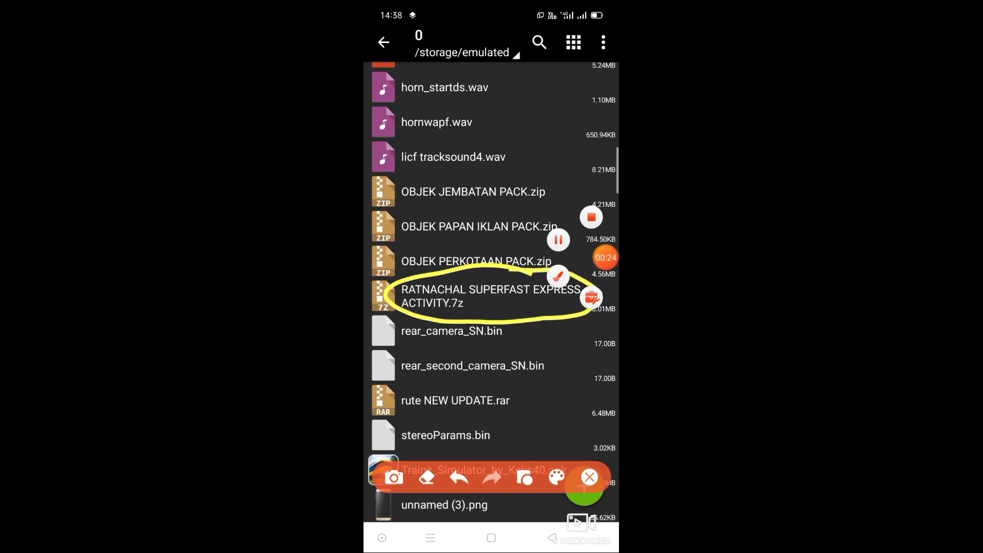
left_click(590, 477)
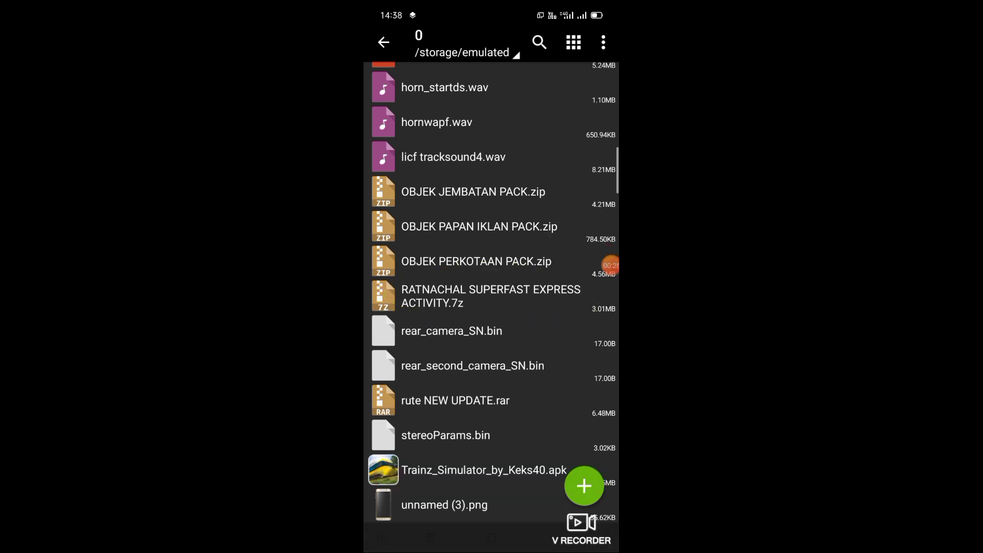
Open the RATNACHAL SUPERFAST EXPRESS ACTIVITY.7z archive and copy both activity folders inside it
left_click(491, 296)
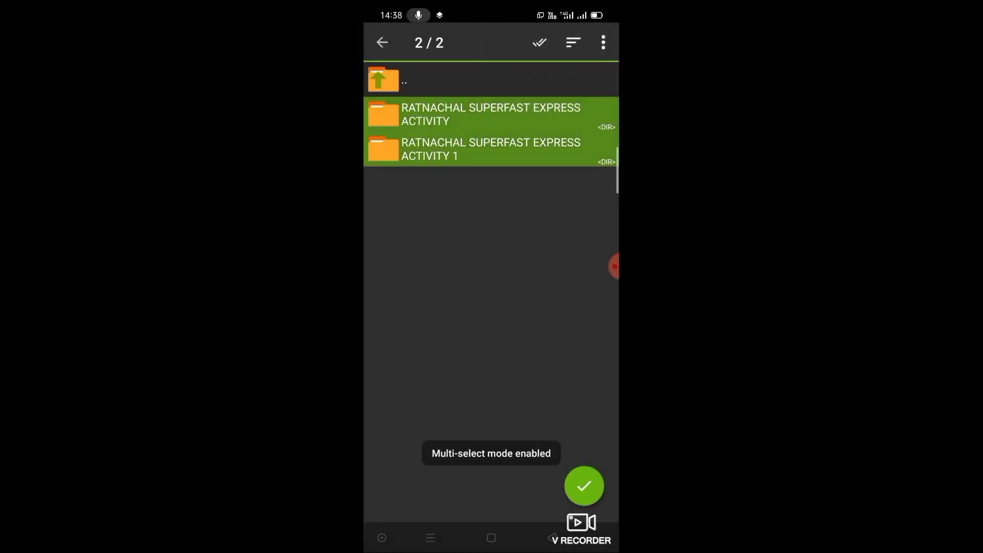
left_click(585, 485)
left_click(604, 42)
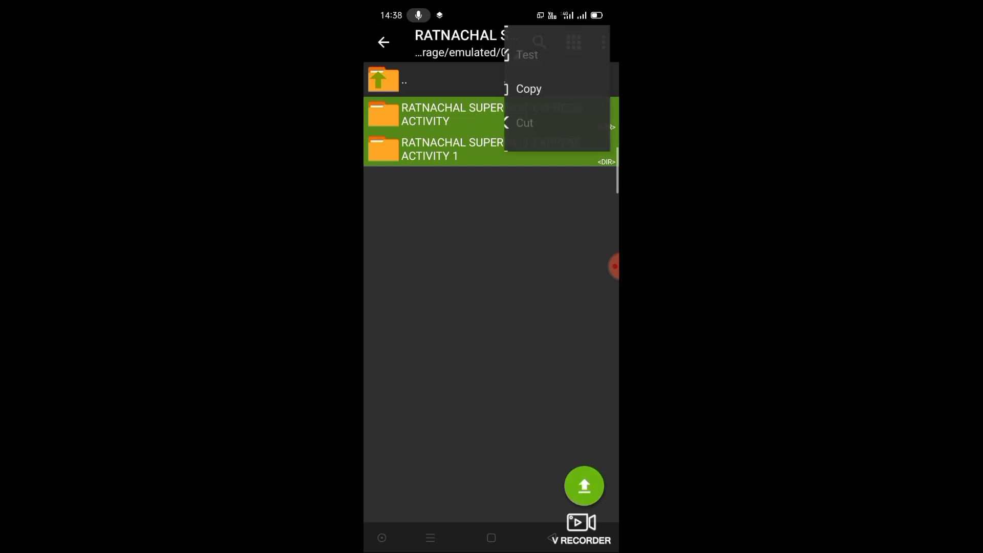
left_click(522, 145)
Place the activity folders in Android/data/com.n3vgames.android.trainz/files/UserData/original/hash-00
left_click(421, 357)
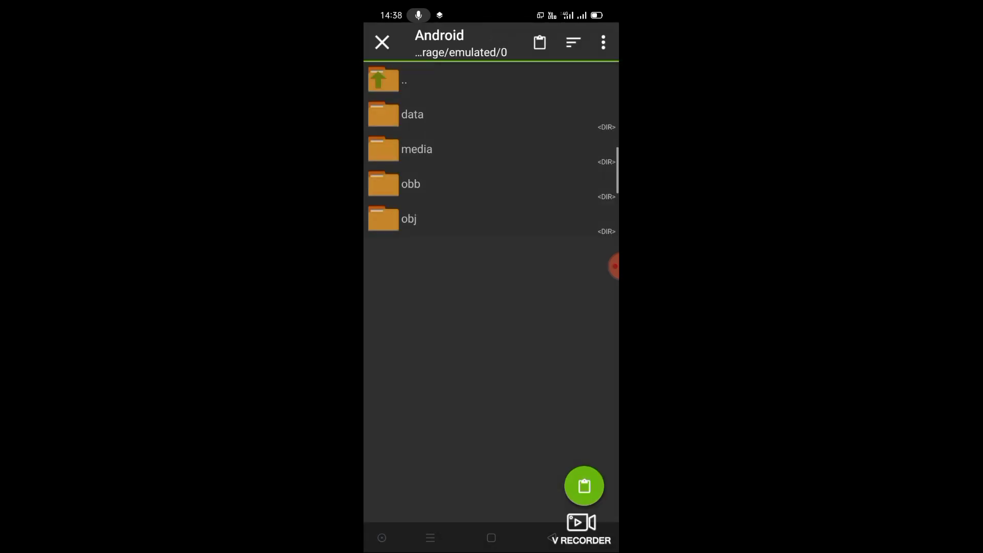
left_click(415, 111)
scroll(493, 308, "down", 10)
scroll(492, 307, "down", 10)
scroll(492, 307, "down", 10)
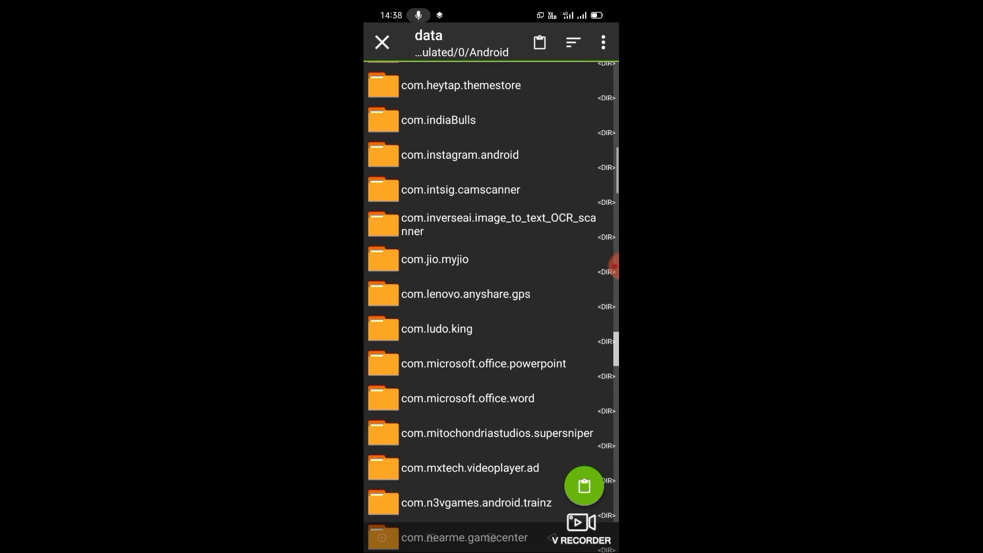
scroll(492, 308, "down", 8)
left_click(484, 127)
left_click(461, 114)
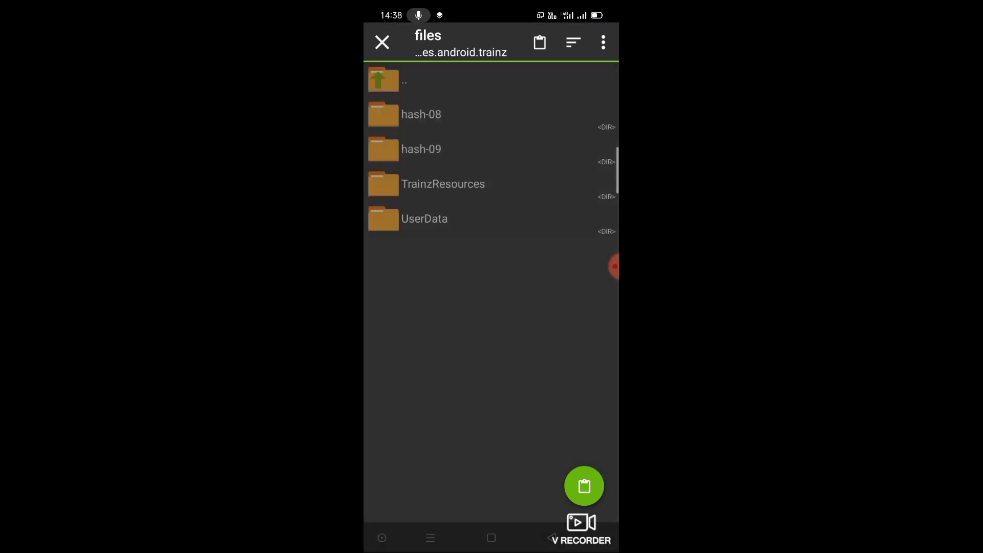
left_click(438, 219)
left_click(461, 288)
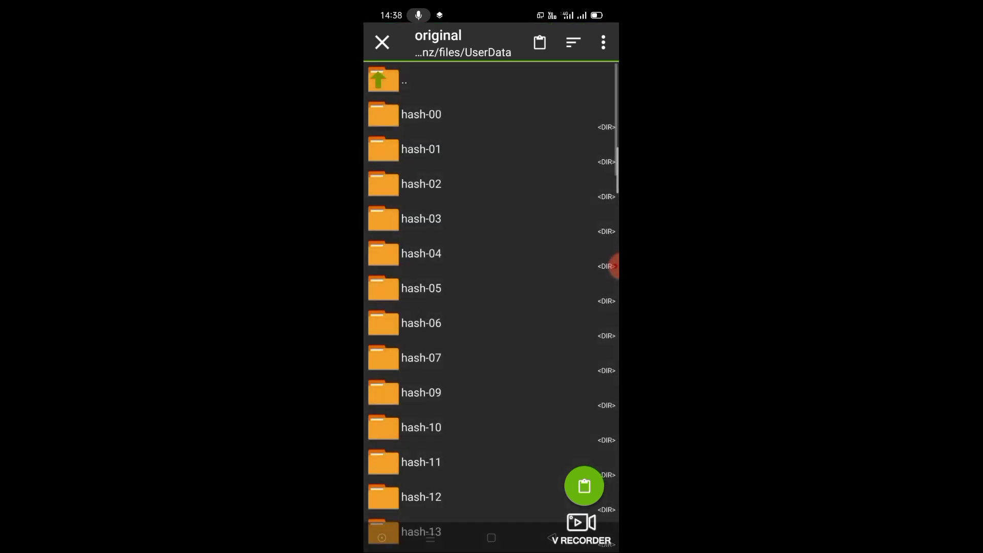
left_click(460, 114)
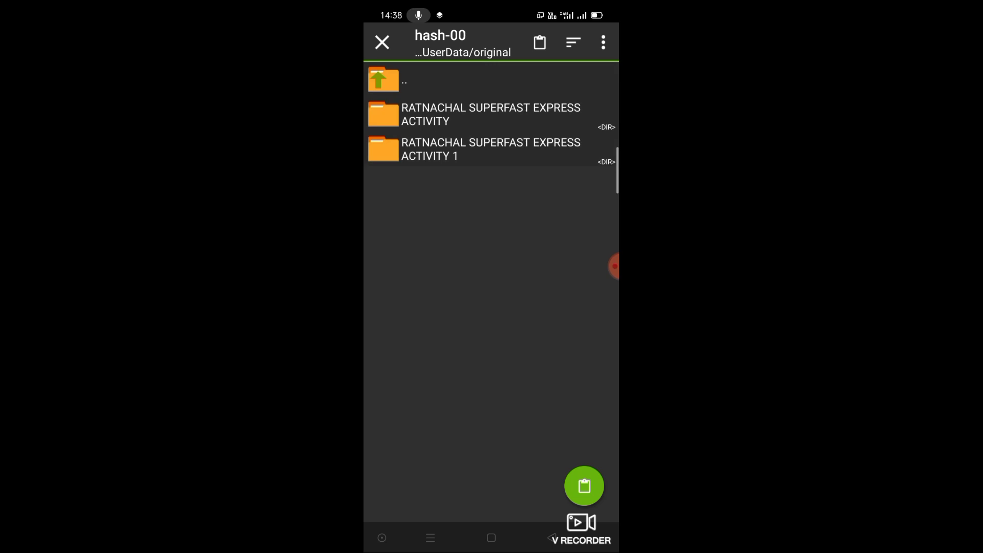
Return up to the UserData folder and end the pending copy operation
left_click(383, 79)
left_click(384, 79)
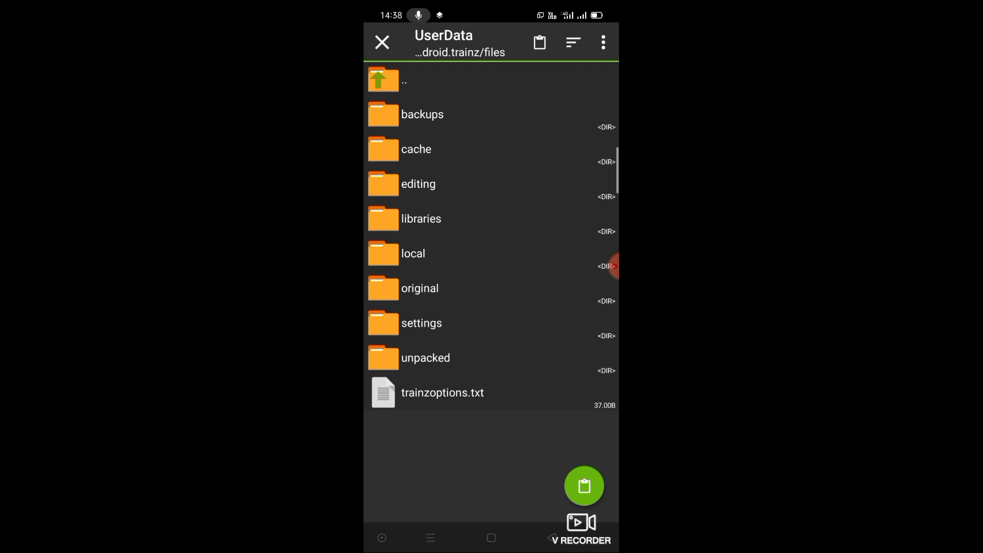
left_click(584, 486)
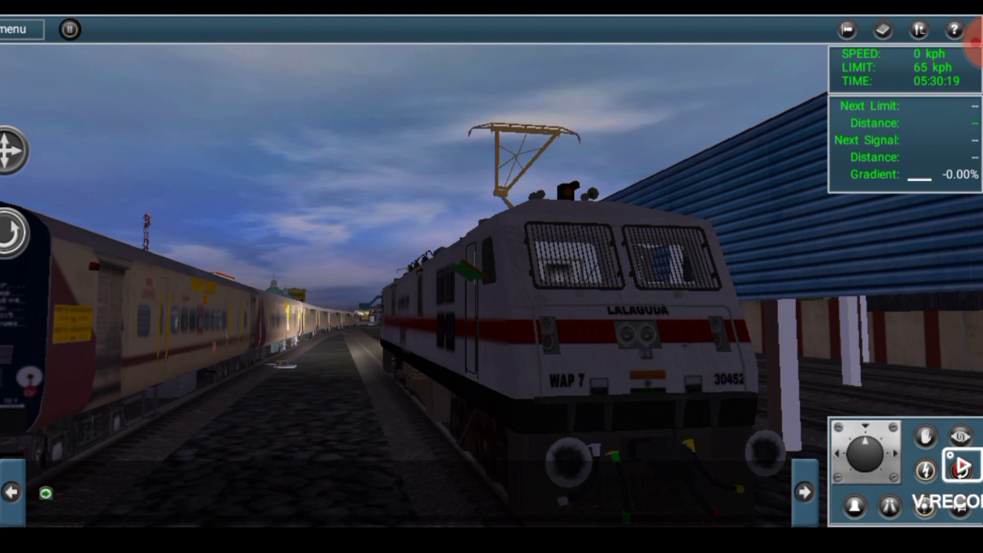
Orbit the camera around the WAP 7 locomotive, then switch to the free-roaming overhead station view
left_click_drag(491, 231, 307, 230)
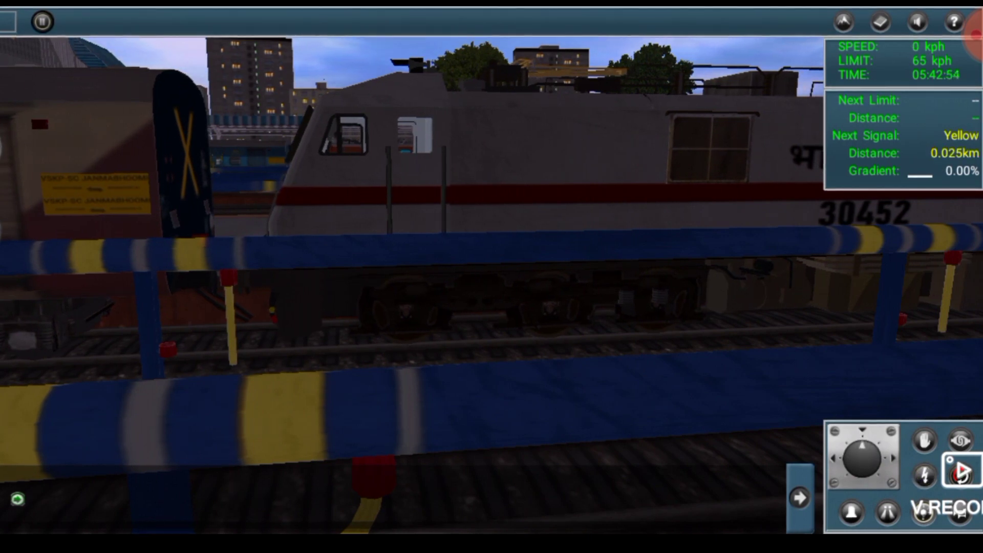
left_click(844, 21)
left_click(903, 136)
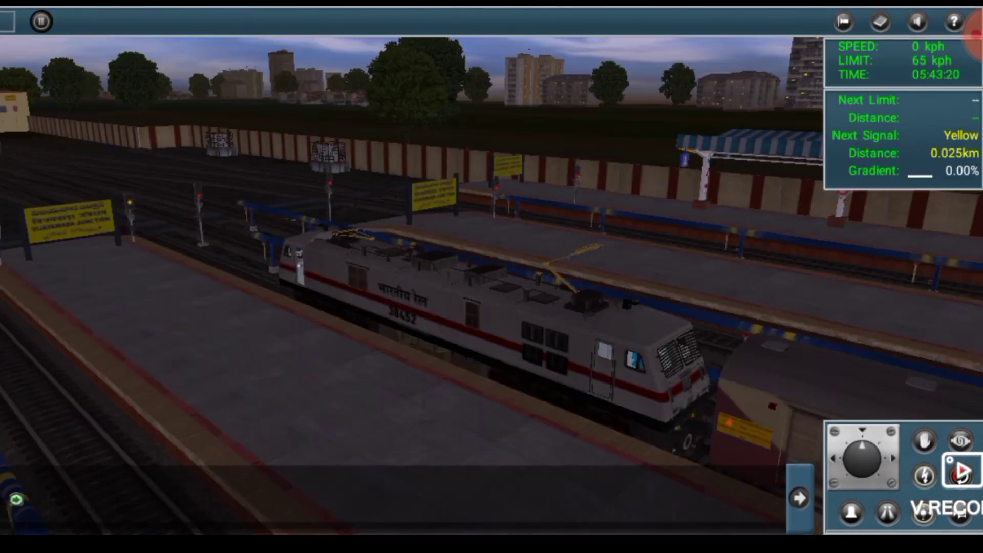